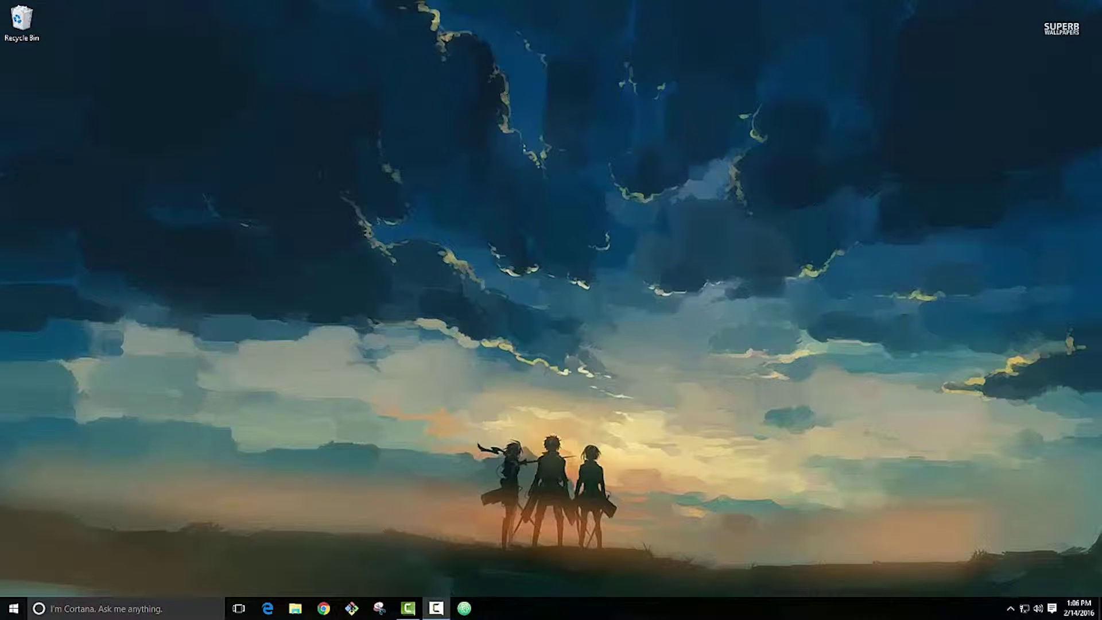
Search 'notepad' from the Start menu and launch a blank Notepad window.
{"action": "left_click", "coordinate": [14, 608]}
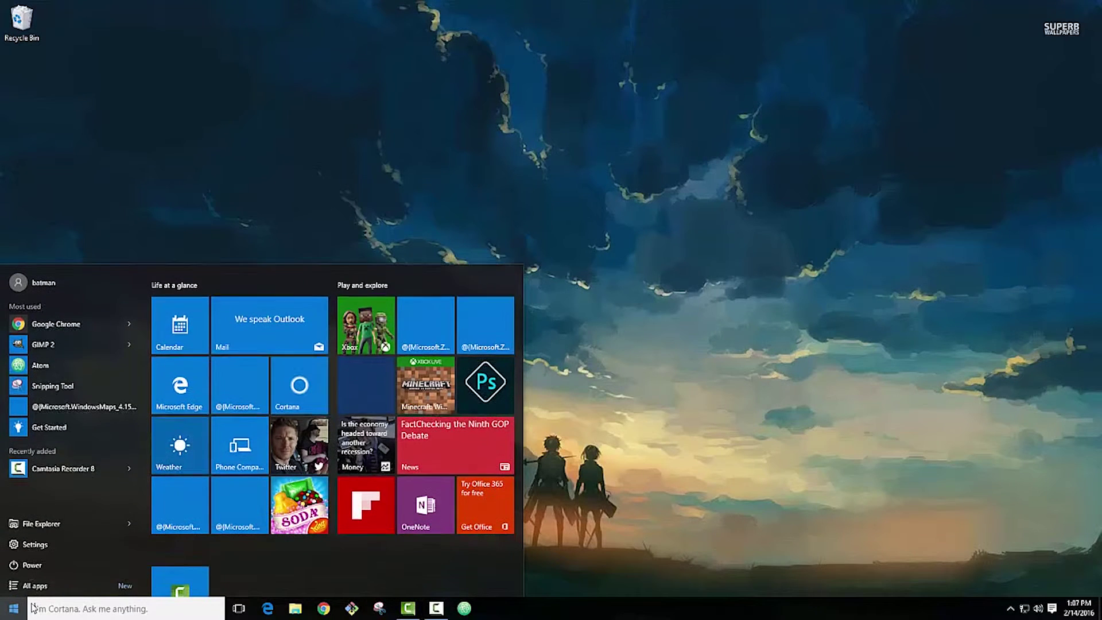
{"action": "type", "text": "notepad"}
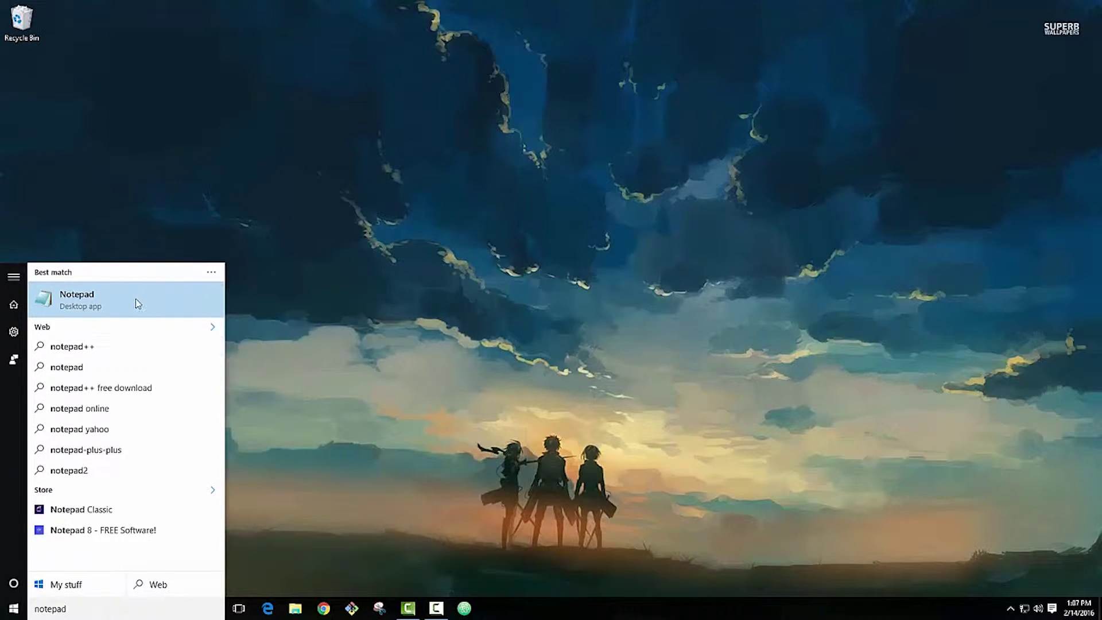
{"action": "left_click", "coordinate": [135, 298]}
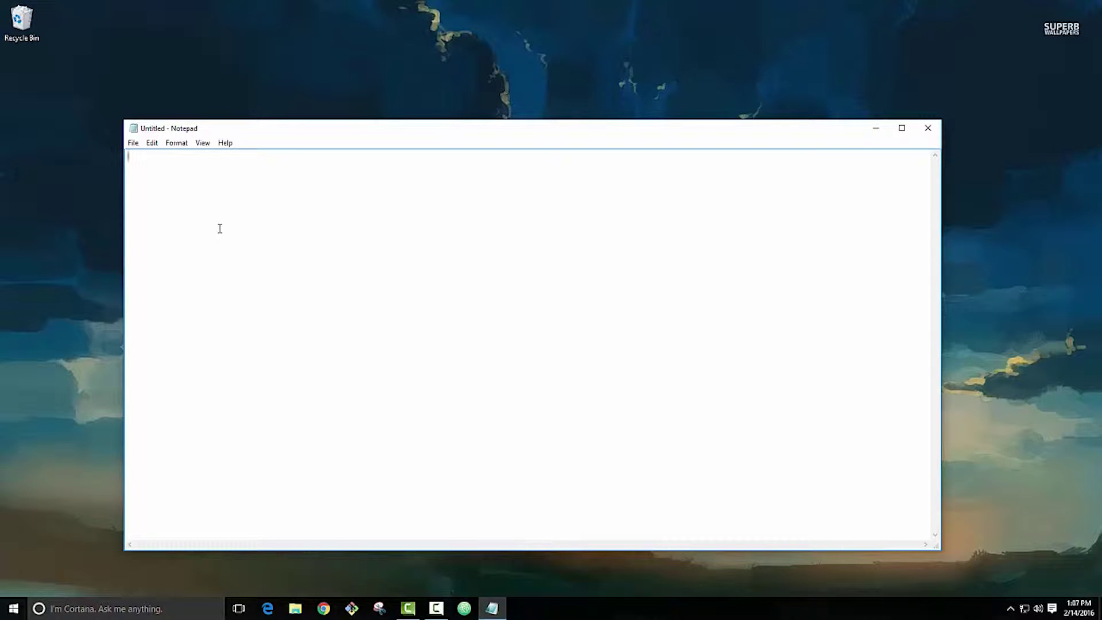
Enter the <DOCTYPE html> line plus opening and closing html tags with a blank line between.
{"action": "type", "text": "<"}
{"action": "type", "text": "DOCTYPE "}
{"action": "type", "text": "html>"}
{"action": "key", "text": "Return"}
{"action": "type", "text": "<html"}
{"action": "type", "text": ">"}
{"action": "key", "text": "Return"}
{"action": "type", "text": "</html"}
{"action": "type", "text": ">"}
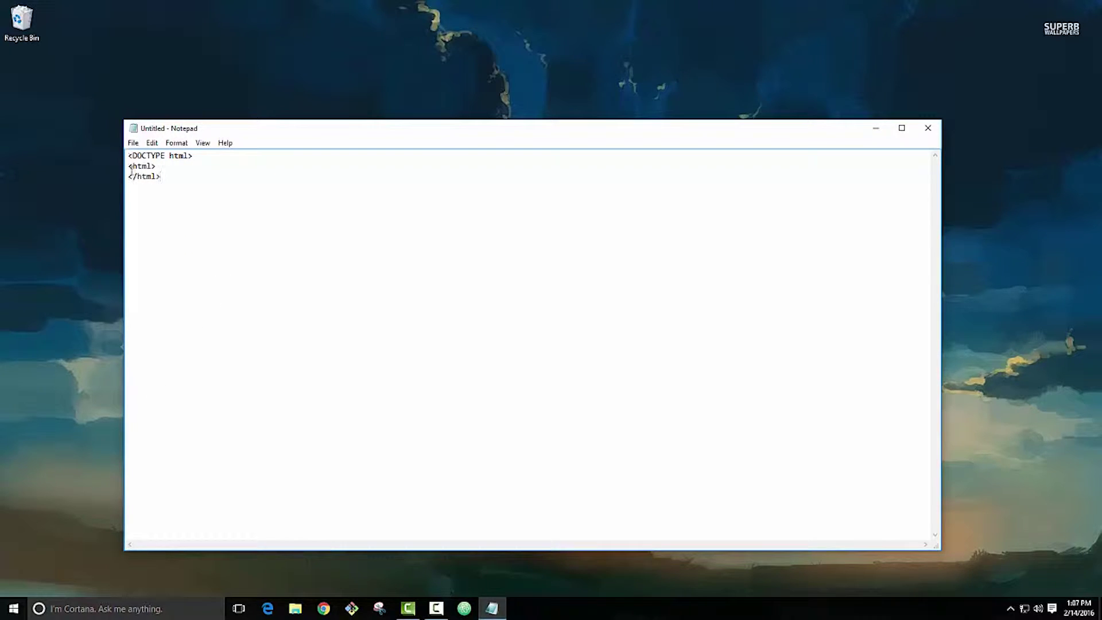
{"action": "key", "text": "Up"}
{"action": "key", "text": "Return"}
Add head with an empty <title></title>, then body tags inside the html element.
{"action": "type", "text": "<h"}
{"action": "type", "text": "ead>"}
{"action": "key", "text": "Return"}
{"action": "type", "text": "<title"}
{"action": "type", "text": ">"}
{"action": "type", "text": "</title"}
{"action": "type", "text": ">"}
{"action": "key", "text": "Return"}
{"action": "type", "text": "<"}
{"action": "type", "text": "/head"}
{"action": "type", "text": ">"}
{"action": "key", "text": "Return"}
{"action": "type", "text": "<b"}
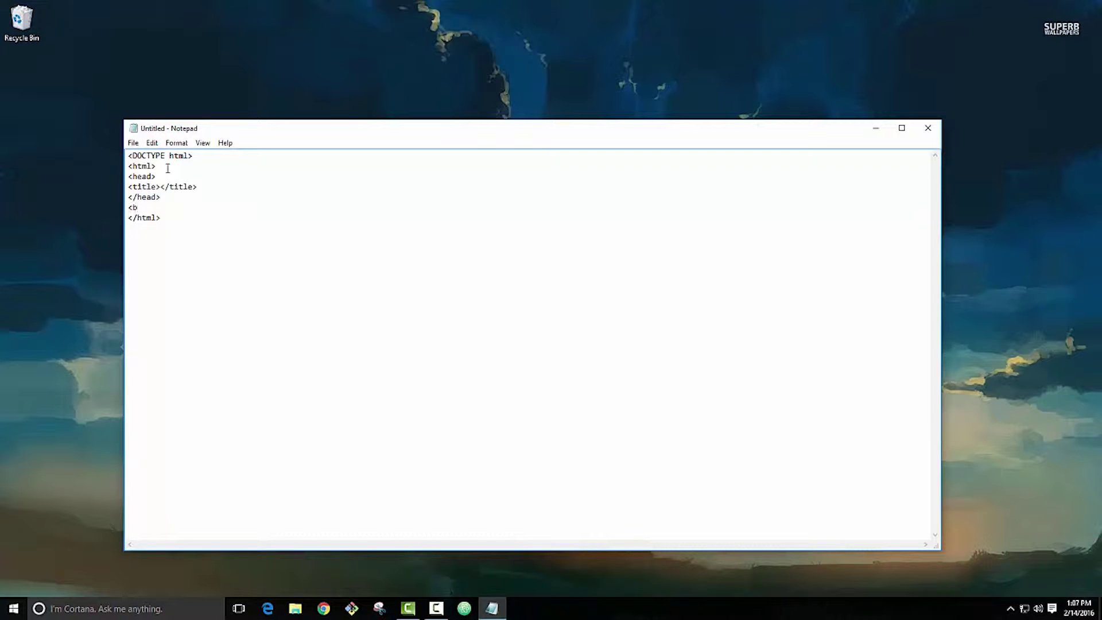
{"action": "type", "text": "ody>"}
{"action": "key", "text": "Return"}
{"action": "type", "text": "/body>"}
{"action": "left_click", "coordinate": [129, 177]}
Indent head and body lines two spaces and the title line four spaces.
{"action": "left_click", "coordinate": [129, 188]}
{"action": "left_click", "coordinate": [132, 197]}
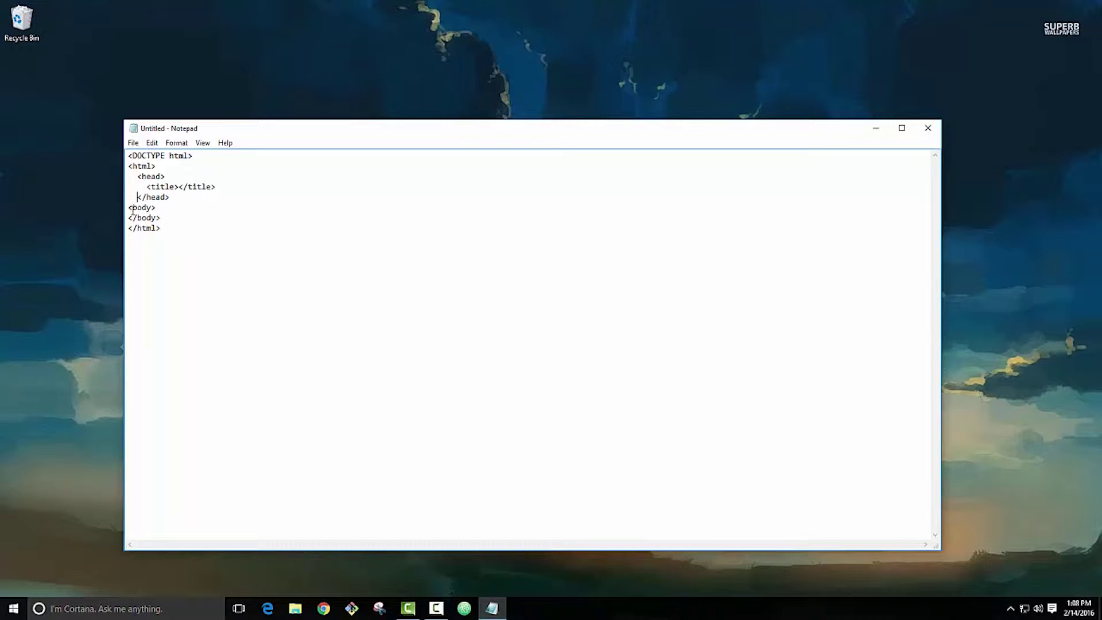
{"action": "left_click", "coordinate": [132, 208]}
{"action": "left_click", "coordinate": [129, 218]}
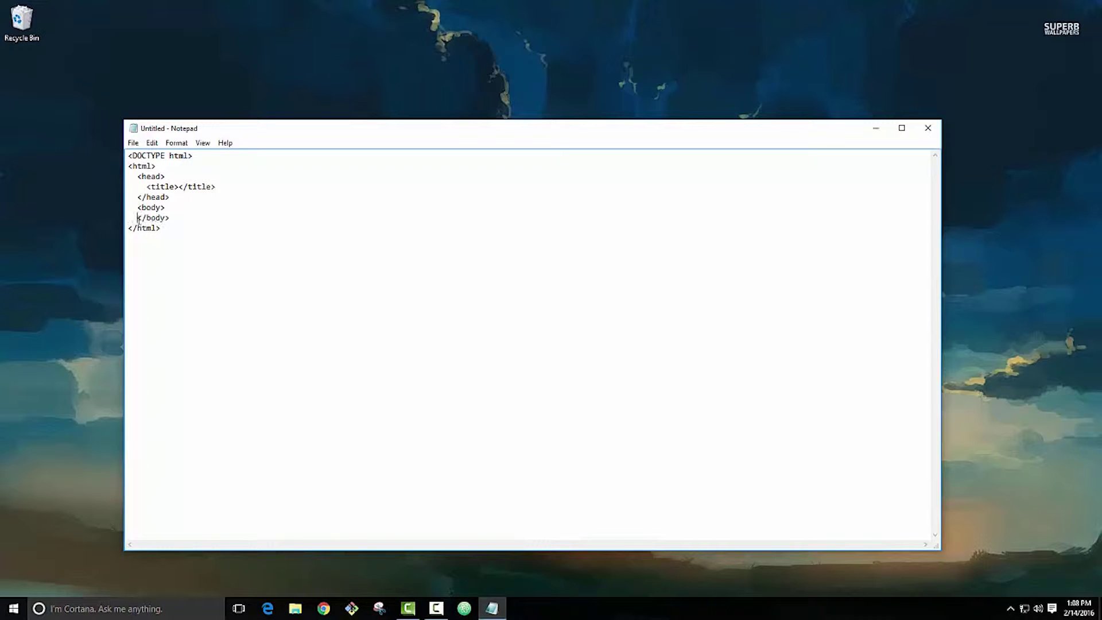
{"action": "left_click", "coordinate": [181, 208]}
{"action": "left_click", "coordinate": [182, 186]}
Title the page 'Hello World!' and add an h1 heading 'Ayy Lmao' in the body.
{"action": "type", "text": "Hello "}
{"action": "type", "text": "World!"}
{"action": "left_click", "coordinate": [201, 198]}
{"action": "key", "text": "Return"}
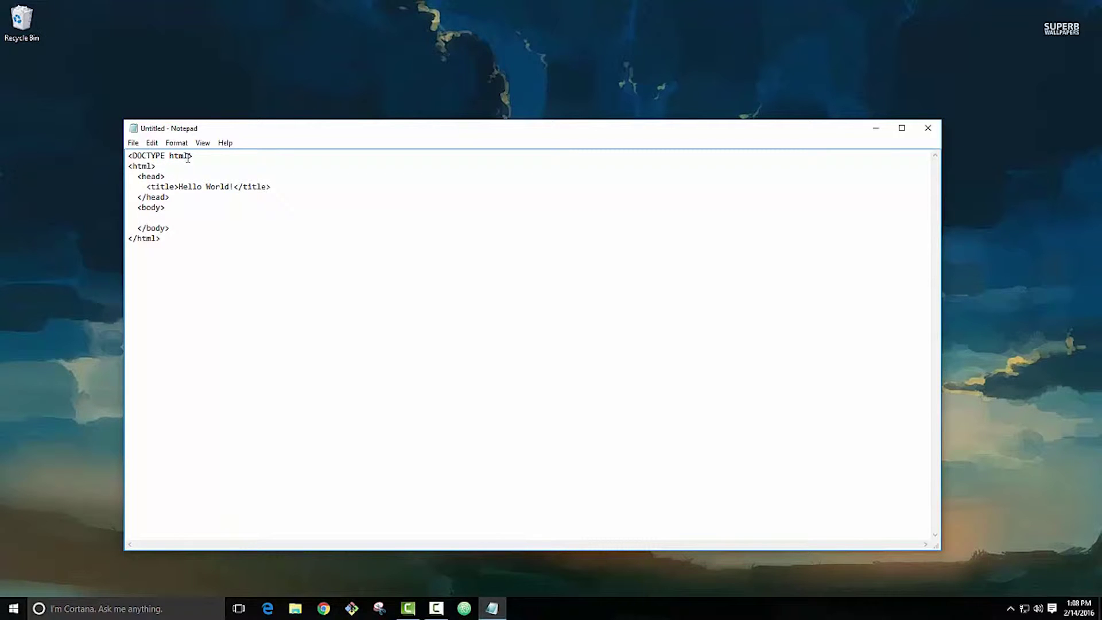
{"action": "type", "text": "<"}
{"action": "type", "text": "h1>"}
{"action": "type", "text": "Ay"}
{"action": "type", "text": "y L"}
{"action": "type", "text": "mao</"}
{"action": "type", "text": "h1>"}
Add the paragraph 'Hello, this is Dev Material' below the heading, correcting typos.
{"action": "key", "text": "Return"}
{"action": "key", "text": "Return"}
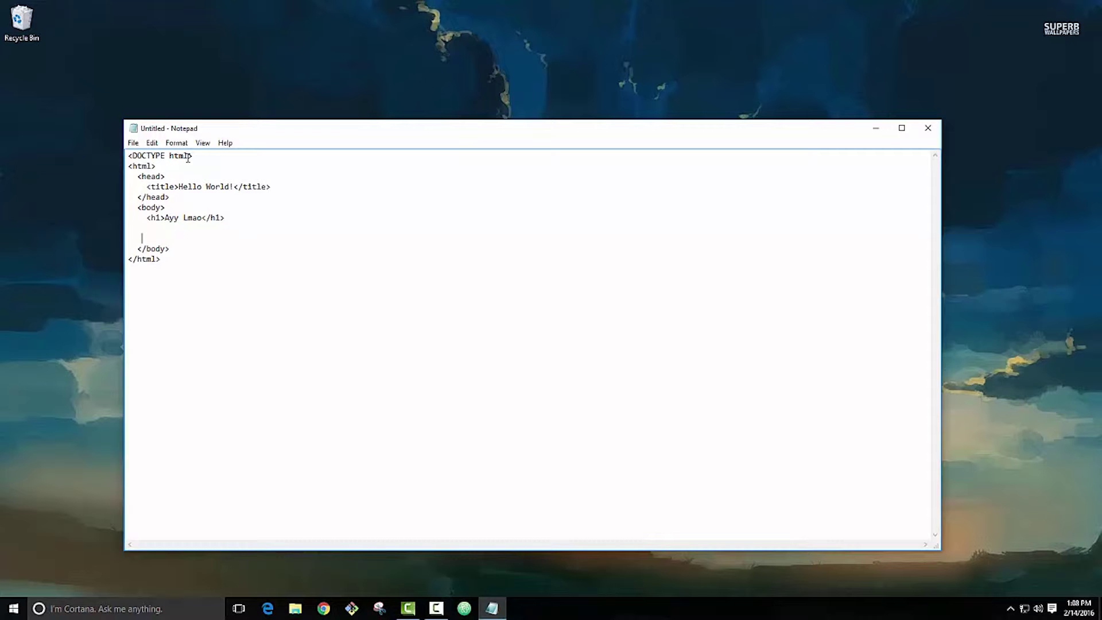
{"action": "key", "text": "BackSpace"}
{"action": "key", "text": "BackSpace"}
{"action": "type", "text": "p>"}
{"action": "type", "text": "ello"}
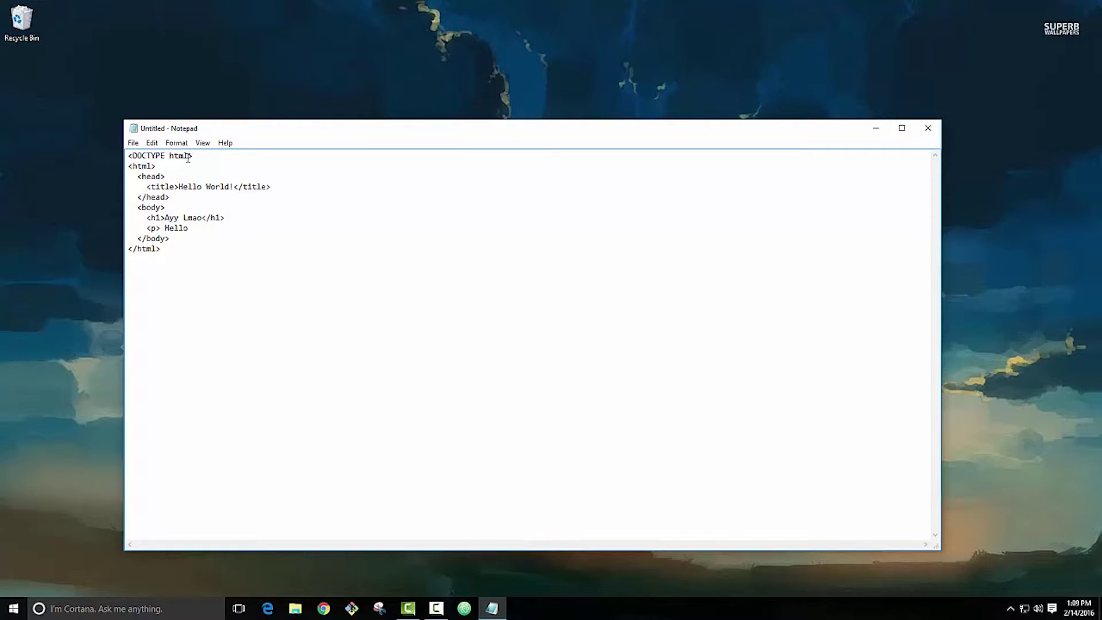
{"action": "type", "text": "THI"}
{"action": "key", "text": "BackSpace"}
{"action": "key", "text": "BackSpace"}
{"action": "key", "text": "BackSpace"}
{"action": "type", "text": "this is Dev M"}
{"action": "type", "text": "aterial"}
{"action": "type", "text": "<"}
{"action": "type", "text": "/p>"}
{"action": "left_click", "coordinate": [166, 228]}
{"action": "key", "text": "BackSpace"}
{"action": "left_click", "coordinate": [132, 147]}
Save the page as Dev.html in Documents and minimize Notepad.
{"action": "left_click", "coordinate": [172, 194]}
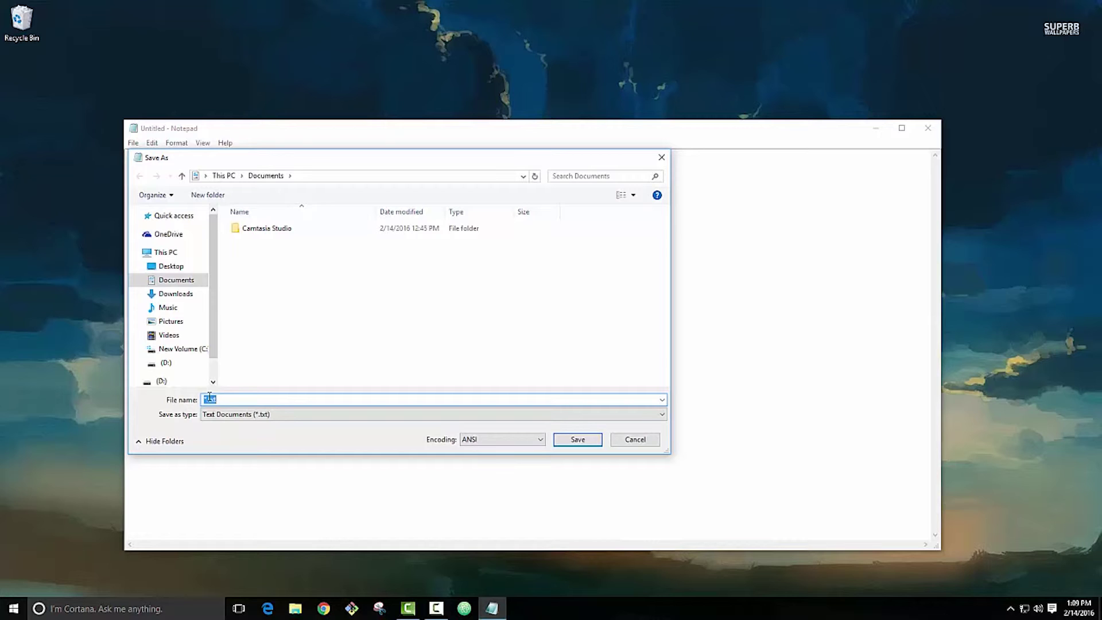
{"action": "type", "text": "Da"}
{"action": "type", "text": "v"}
{"action": "type", "text": ".html"}
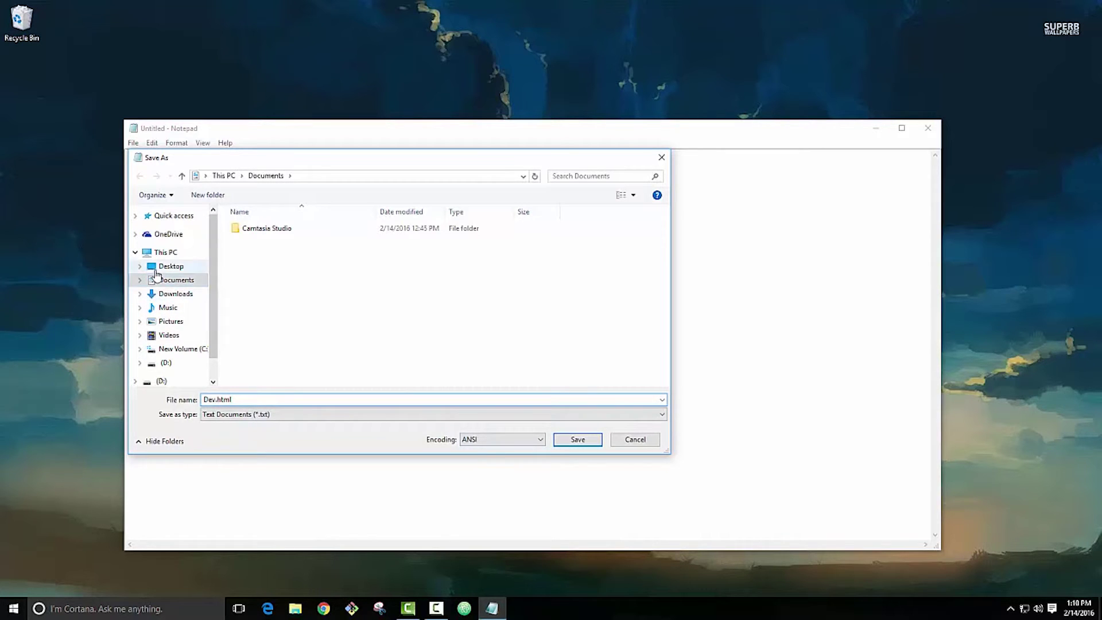
{"action": "left_click", "coordinate": [595, 442]}
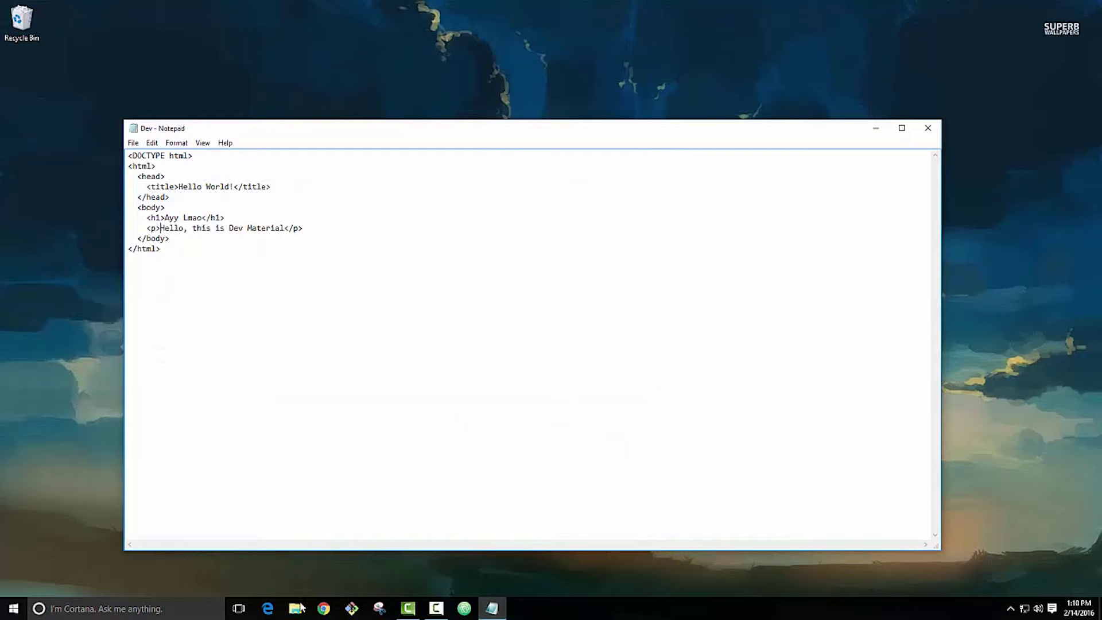
{"action": "left_click", "coordinate": [876, 127]}
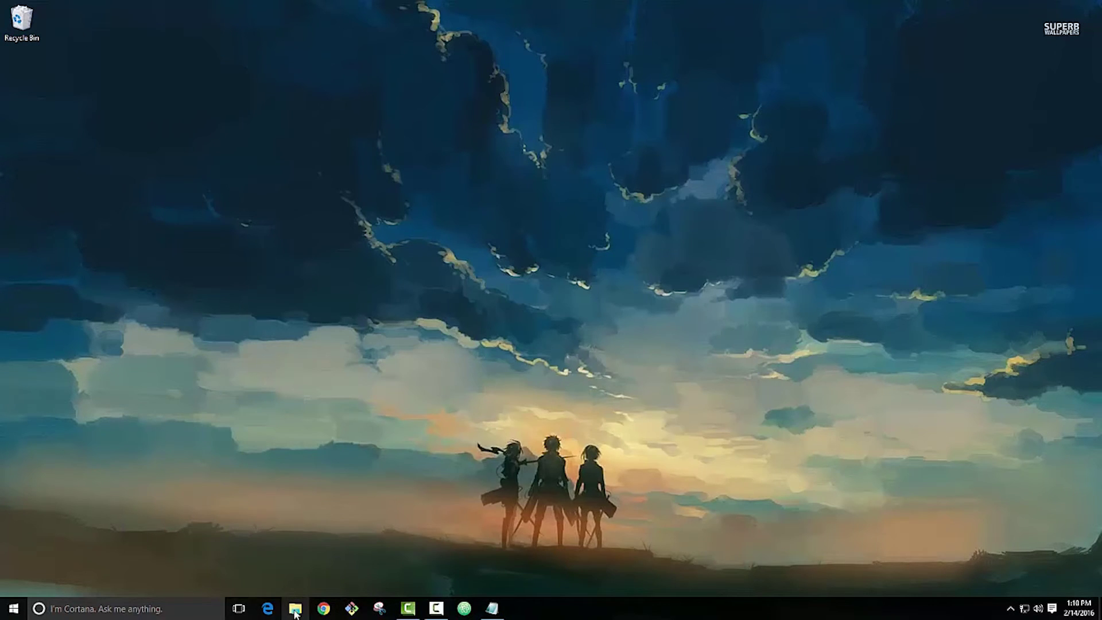
Show Documents in File Explorer and bring up the Dev file's context menu.
{"action": "left_click", "coordinate": [295, 609]}
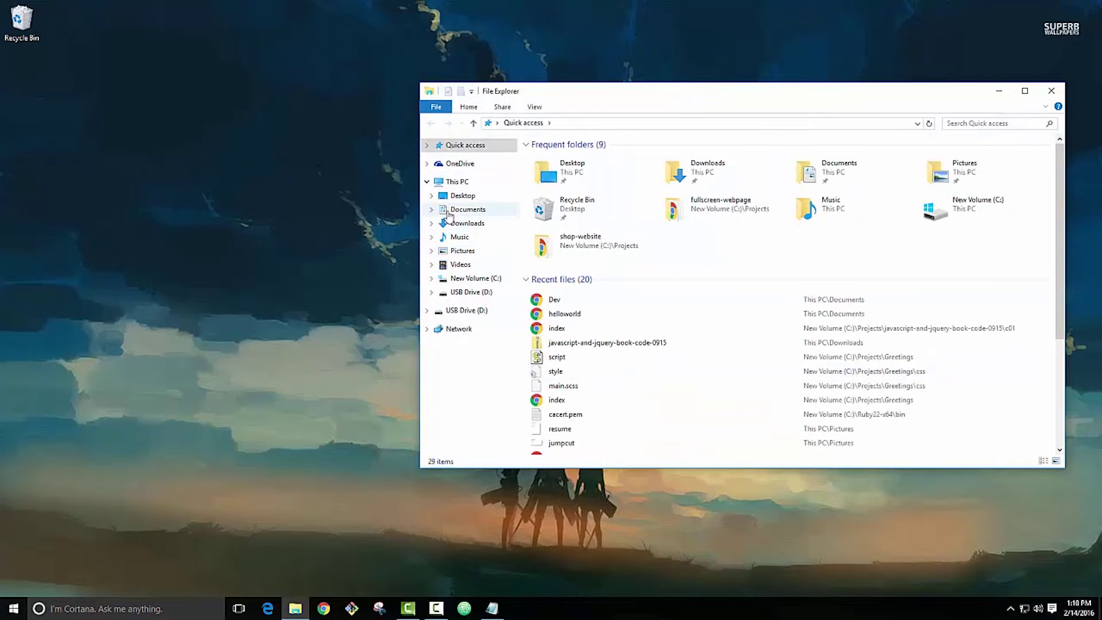
{"action": "left_click", "coordinate": [450, 210]}
{"action": "right_click", "coordinate": [554, 218]}
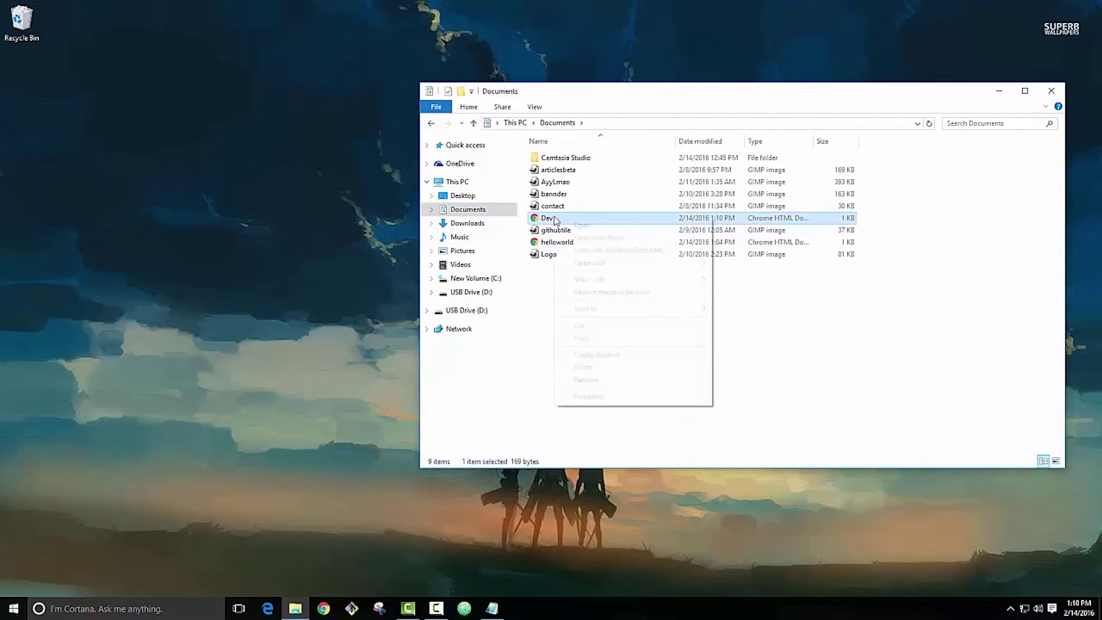